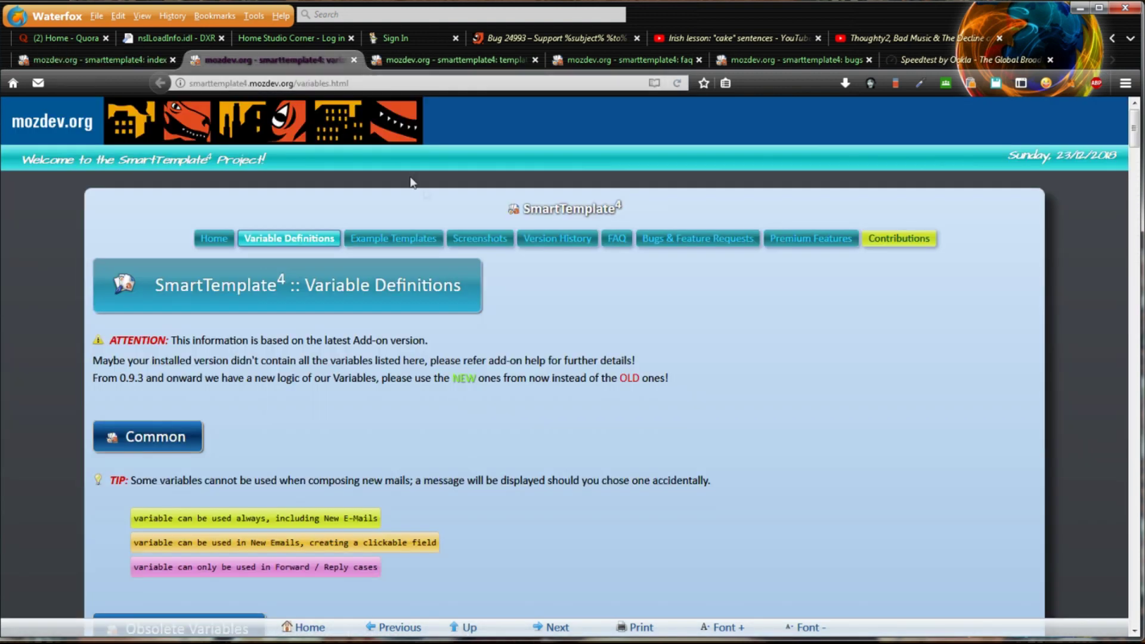
Step: Browse the SmartTemplate4 Variable Definitions in Waterfox, then switch to the Example Templates page
{"action": "scroll", "coordinate": [393, 404], "scroll_direction": "down", "scroll_amount": 16}
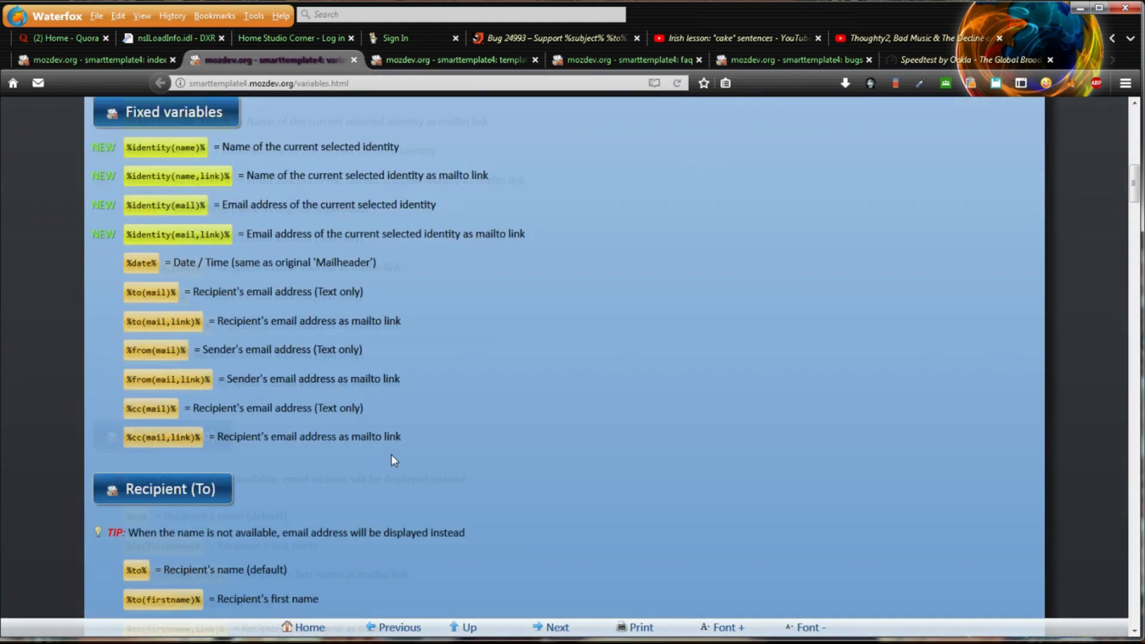
{"action": "scroll", "coordinate": [391, 457], "scroll_direction": "down", "scroll_amount": 16}
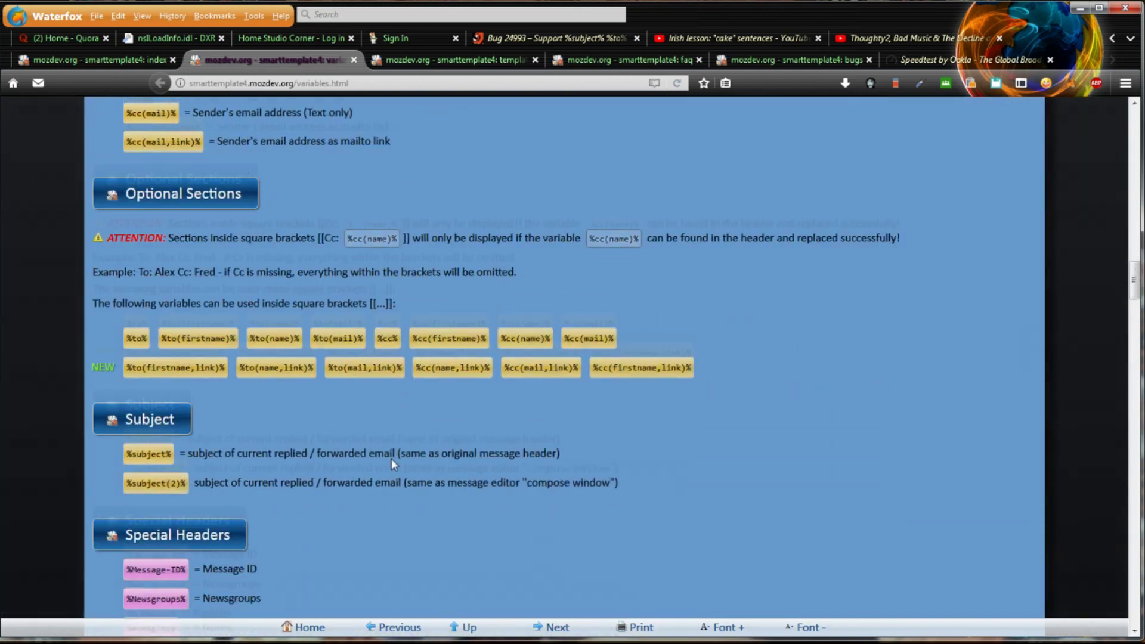
{"action": "scroll", "coordinate": [391, 459], "scroll_direction": "down", "scroll_amount": 12}
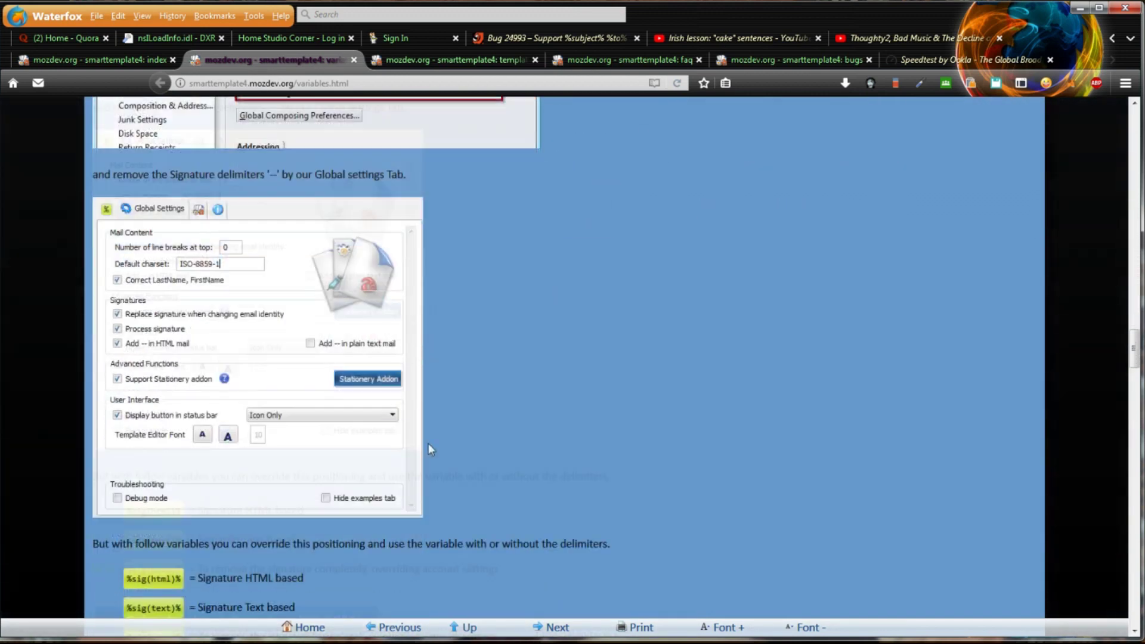
{"action": "left_click", "coordinate": [491, 62]}
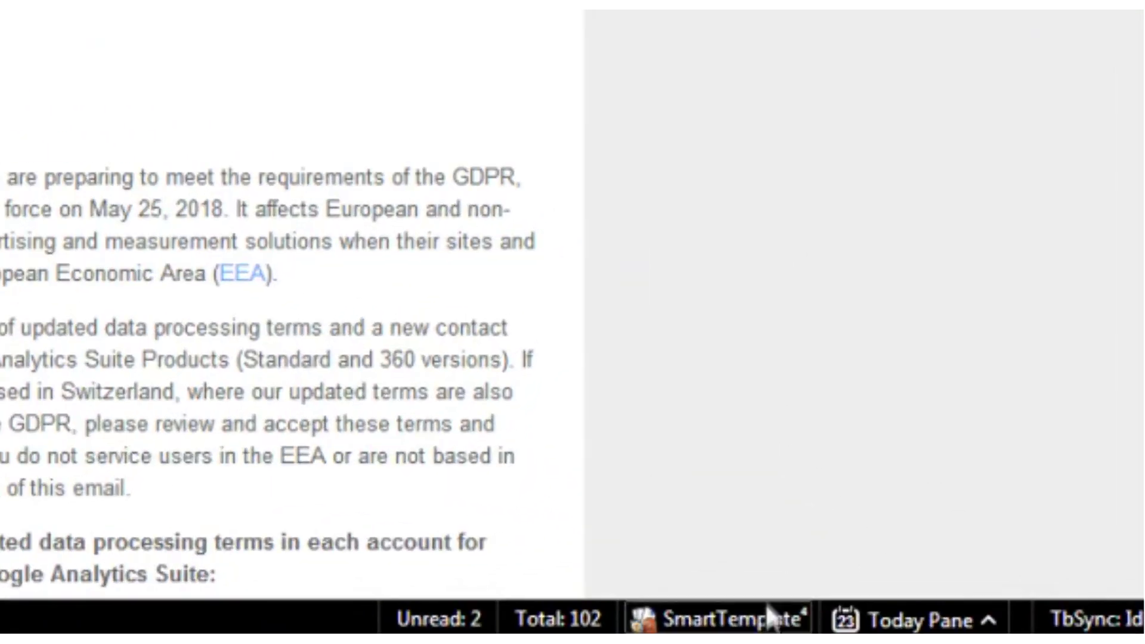
Step: Open SmartTemplate4 Advanced settings, view the Pro licence details and reach the personal licence purchase offer
{"action": "left_click", "coordinate": [908, 630]}
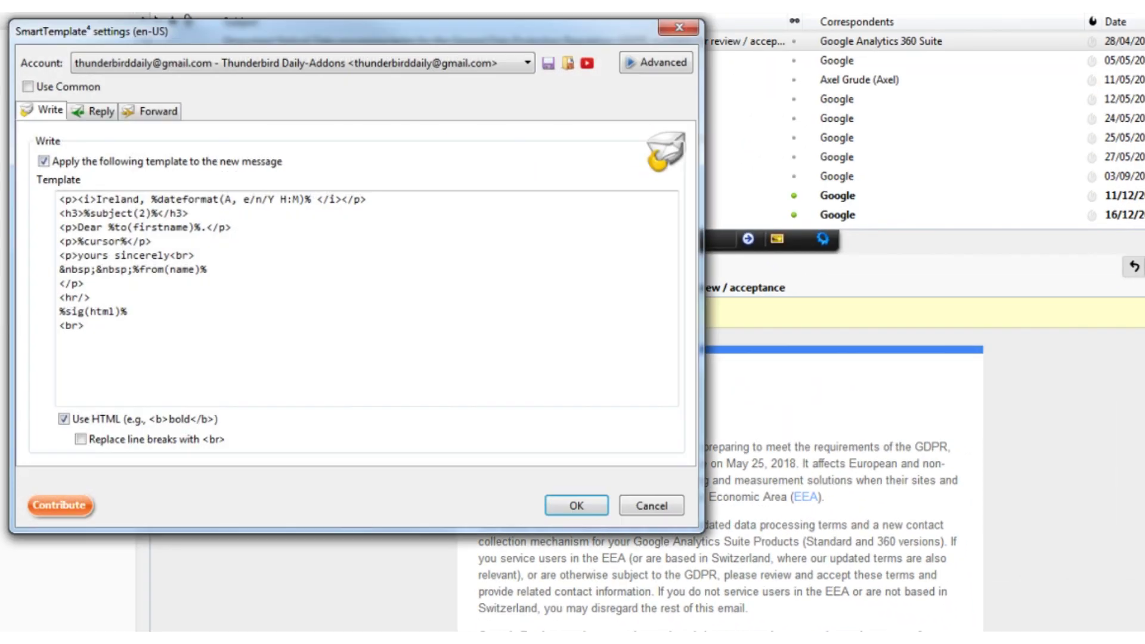
{"action": "left_click", "coordinate": [652, 63]}
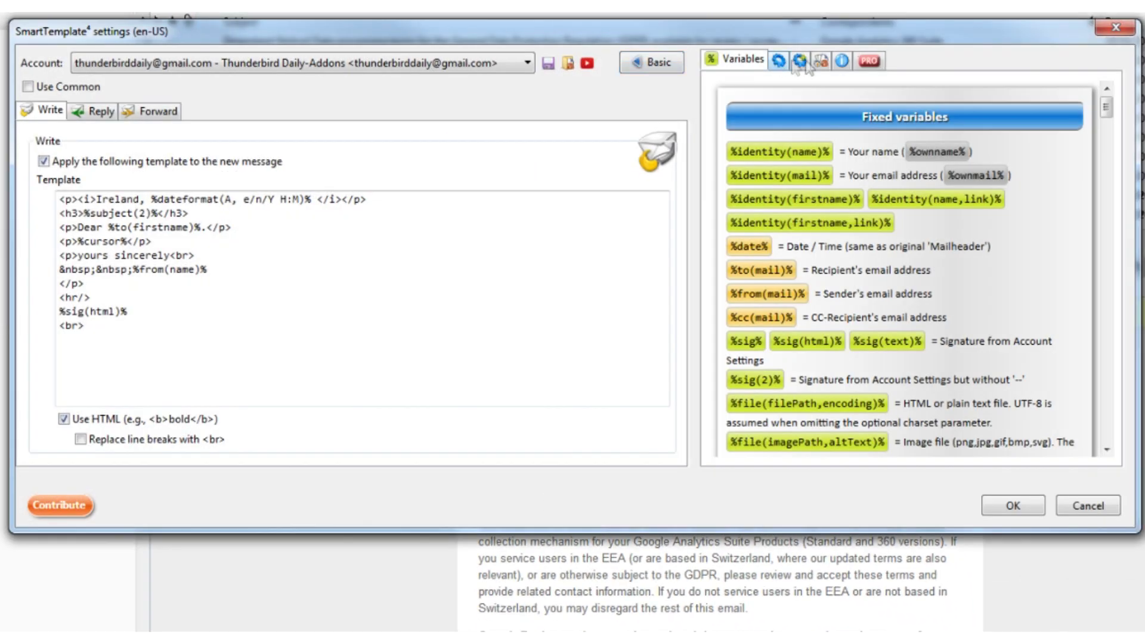
{"action": "left_click", "coordinate": [869, 62]}
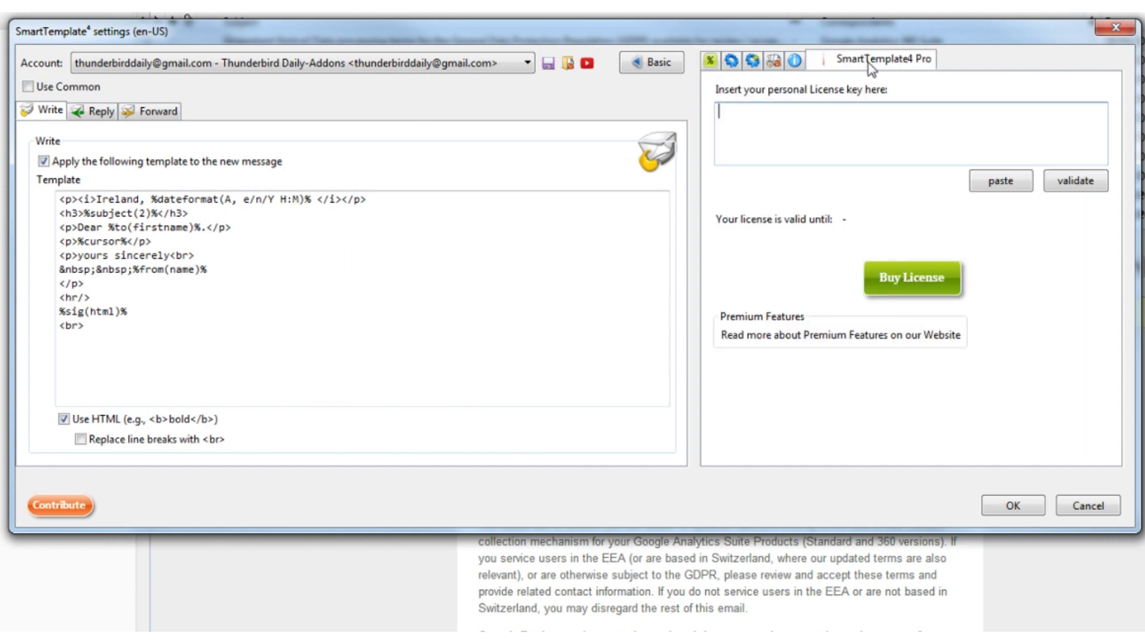
{"action": "left_click", "coordinate": [912, 280]}
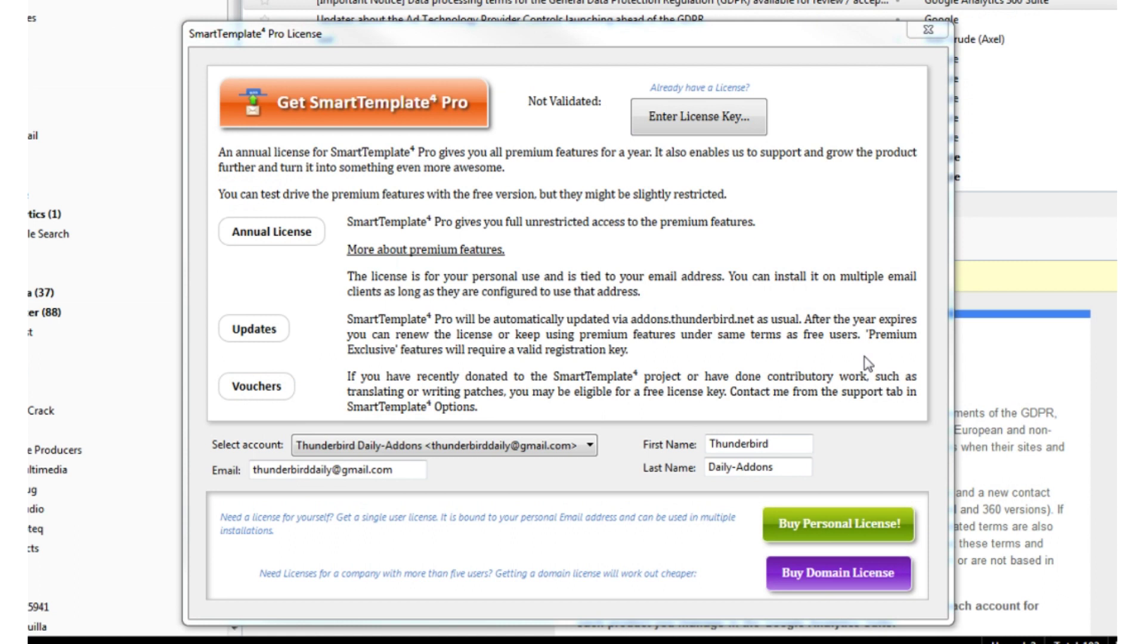
{"action": "left_click", "coordinate": [823, 525]}
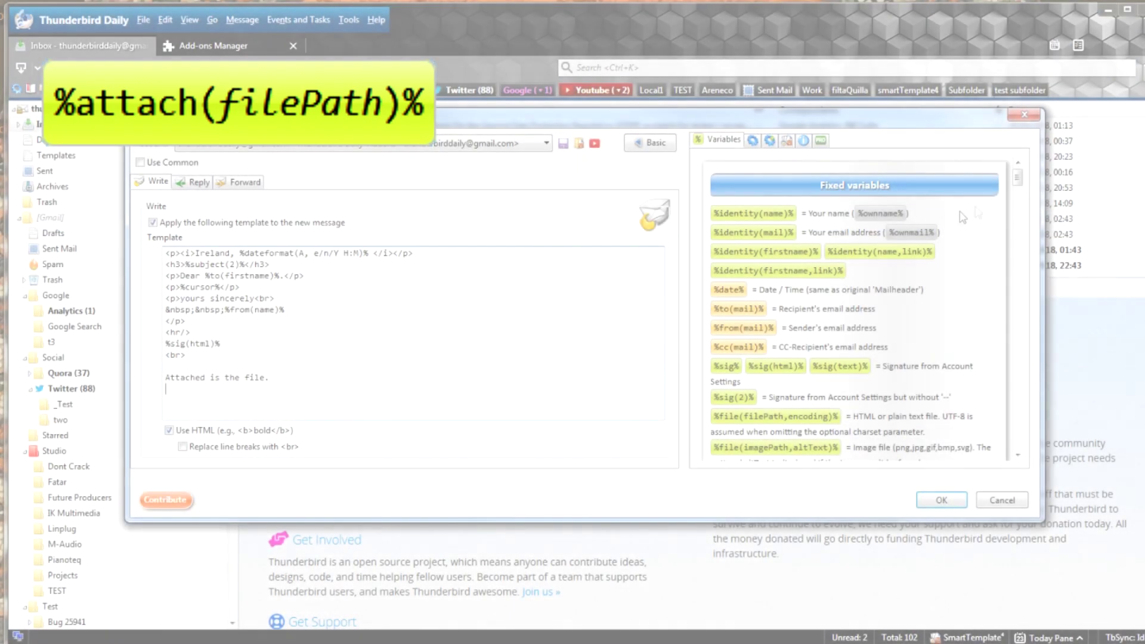
Step: Insert the %attach(filePath)% variable into the new-message template, choosing license.txt as the attachment
{"action": "left_click_drag", "start_coordinate": [1017, 178], "coordinate": [1020, 191]}
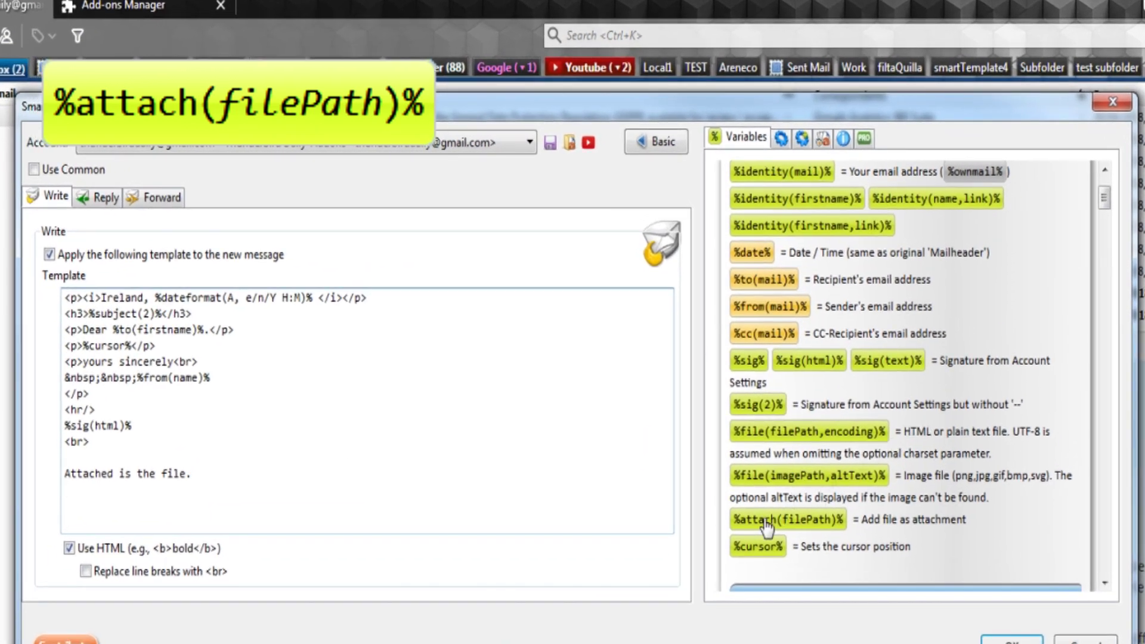
{"action": "left_click", "coordinate": [767, 522]}
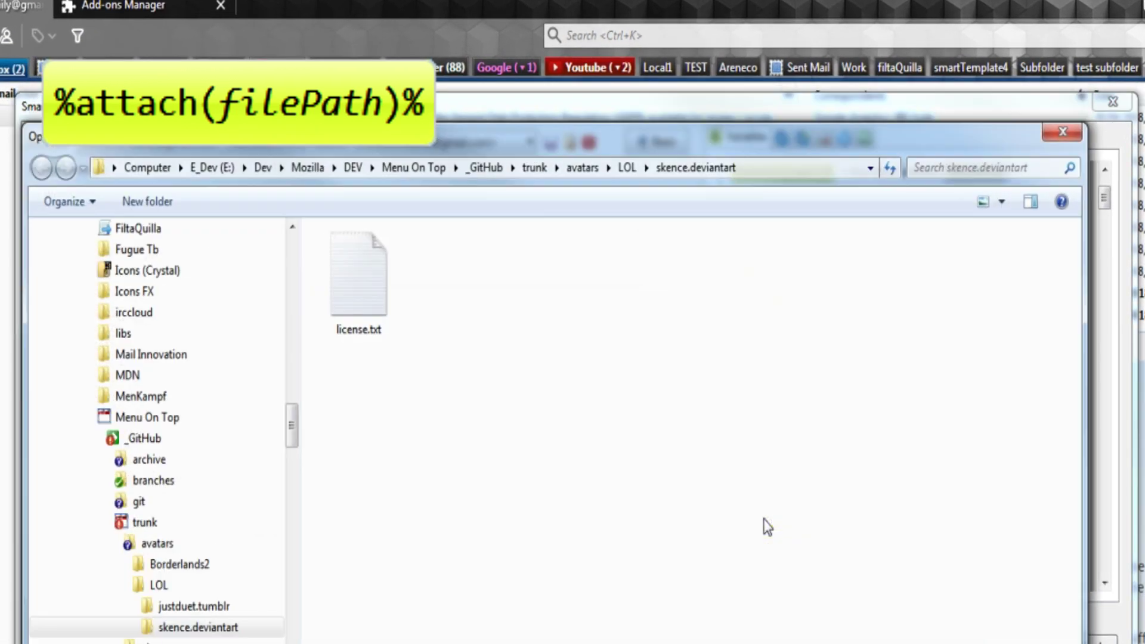
{"action": "left_click", "coordinate": [352, 298]}
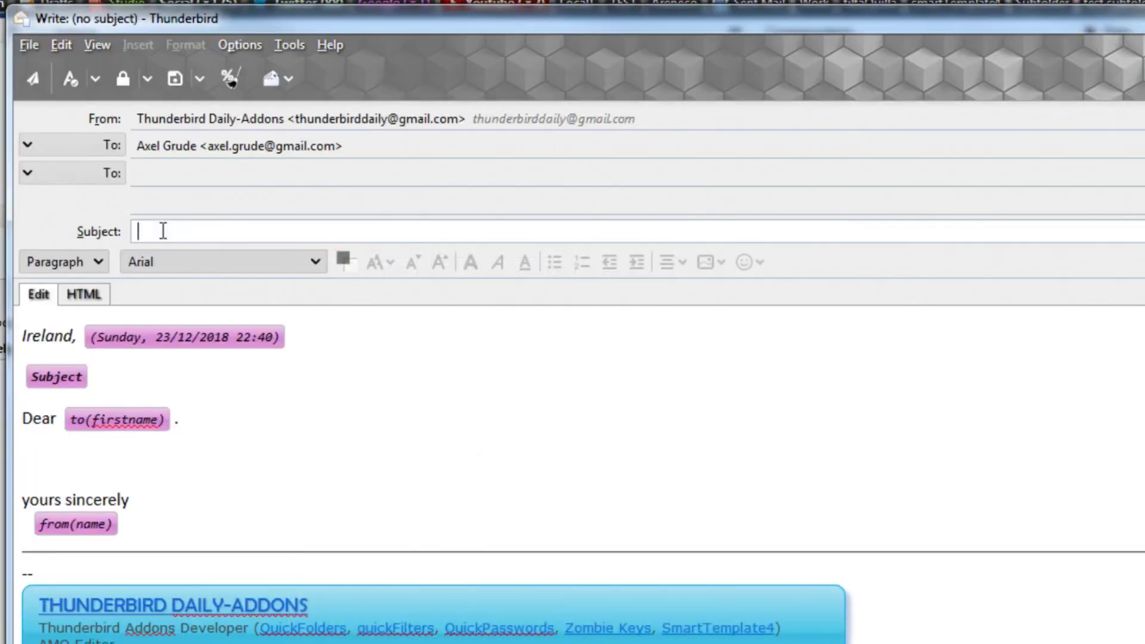
Step: Enter the subject 'Meeting Tuesday' and fill the body's subject, to(firstname) and from(name) placeholders
{"action": "type", "text": "M"}
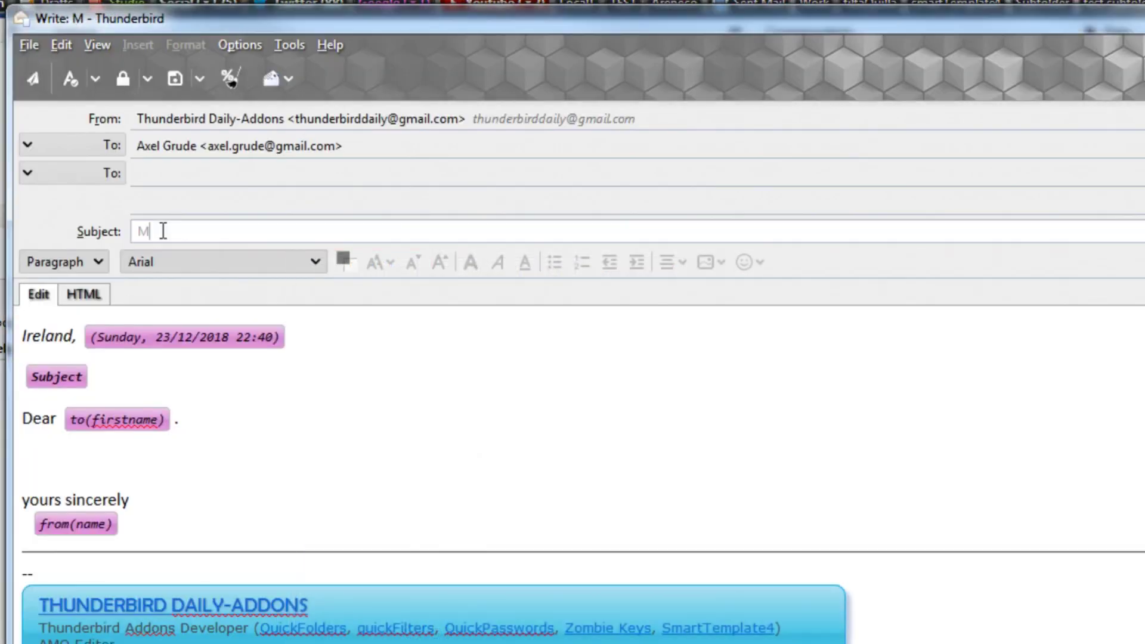
{"action": "type", "text": "eeting Tuesday"}
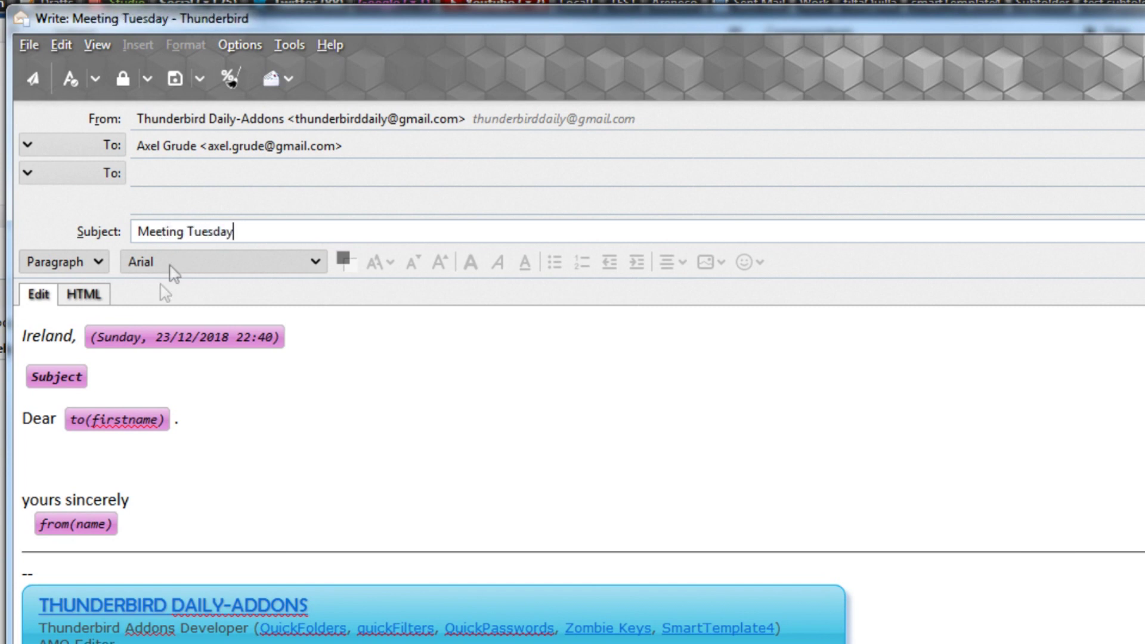
{"action": "left_click", "coordinate": [69, 385]}
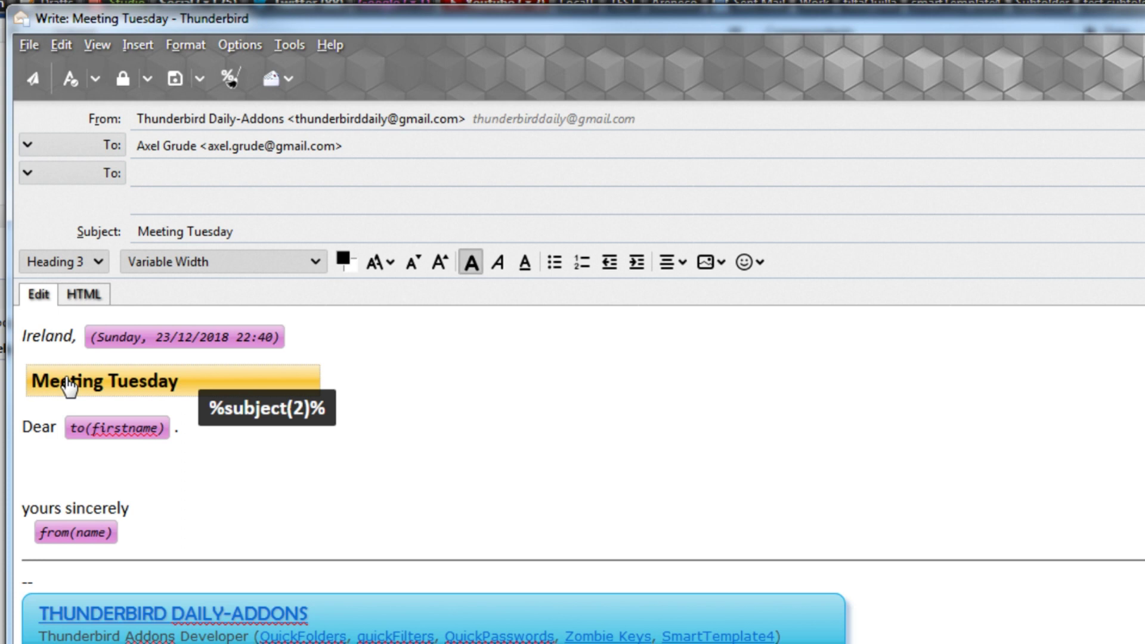
{"action": "left_click", "coordinate": [106, 431]}
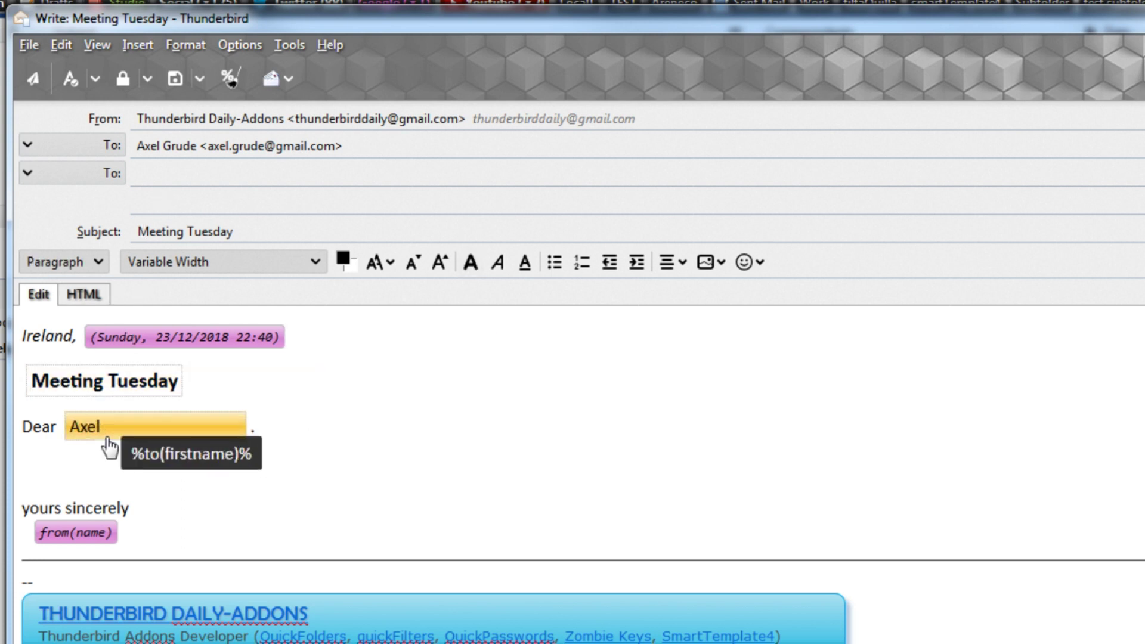
{"action": "left_click", "coordinate": [86, 534]}
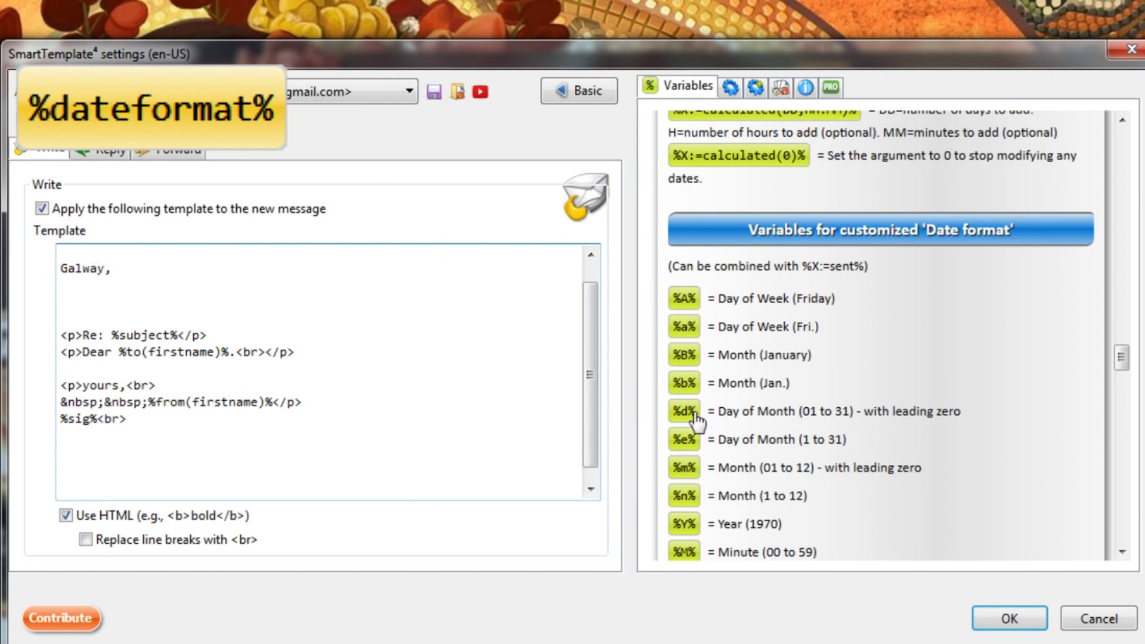
Step: Build the Galway date line from the %e%, %n%, %Y%, %H%, %M% and %S% variables
{"action": "left_click", "coordinate": [685, 441]}
{"action": "type", "text": "/%n%/"}
{"action": "left_click", "coordinate": [684, 523]}
{"action": "scroll", "coordinate": [686, 524], "scroll_direction": "down", "scroll_amount": 3}
{"action": "left_click", "coordinate": [685, 519]}
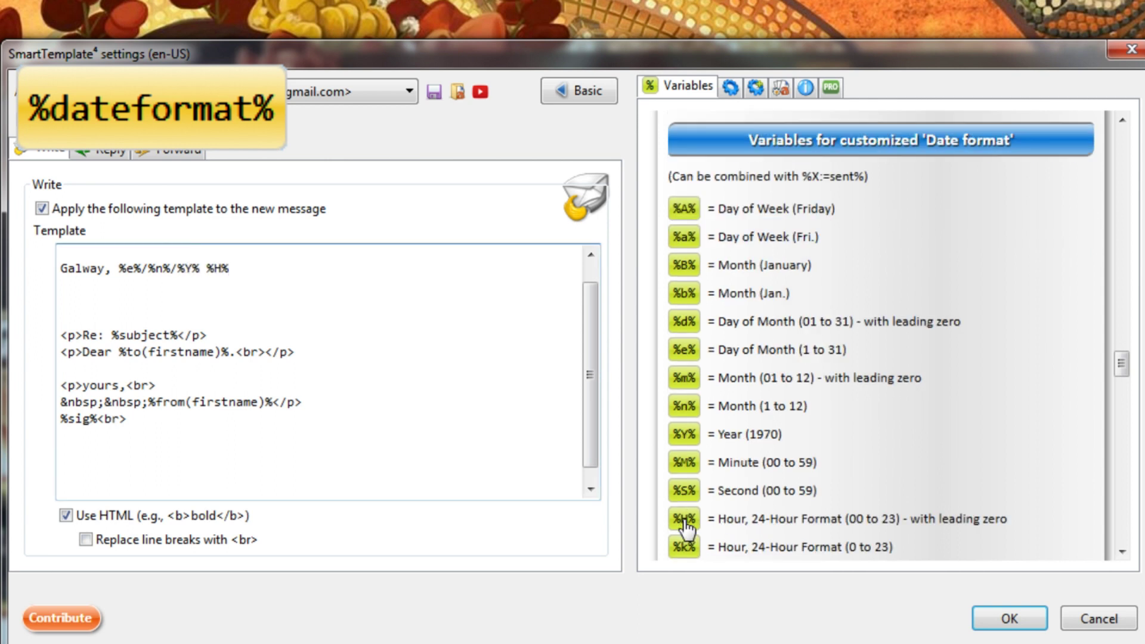
{"action": "left_click", "coordinate": [685, 463]}
{"action": "type", "text": ":"}
{"action": "left_click", "coordinate": [684, 490]}
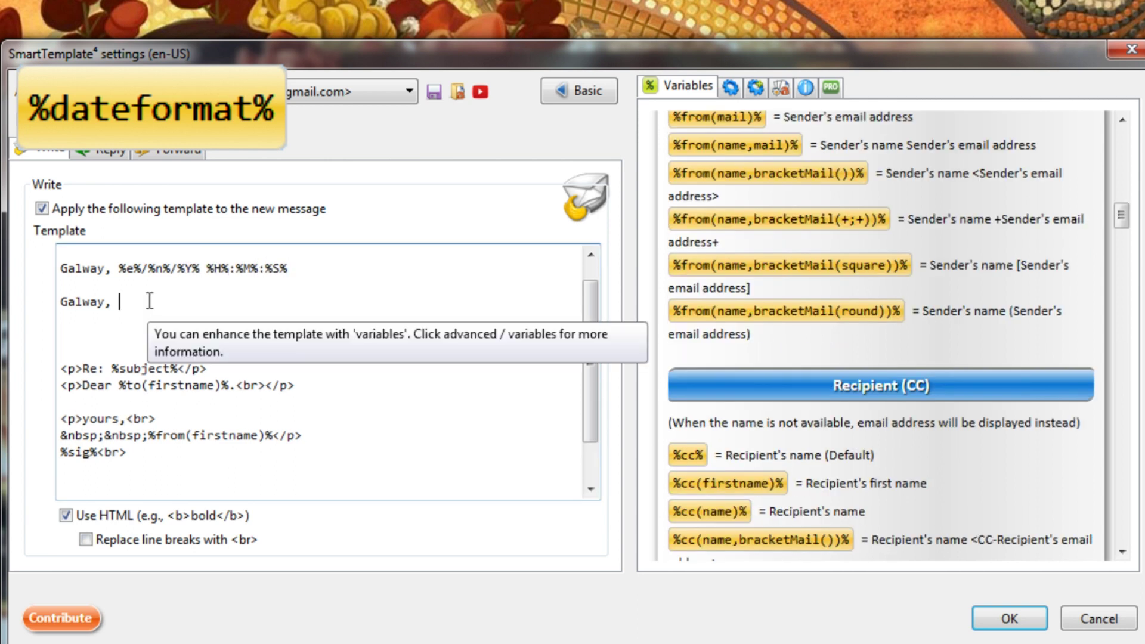
Step: Type the %dateformat(e/n/Y H:M:S)% line and delete the old separate-variable Galway line
{"action": "type", "text": "%dateformat"}
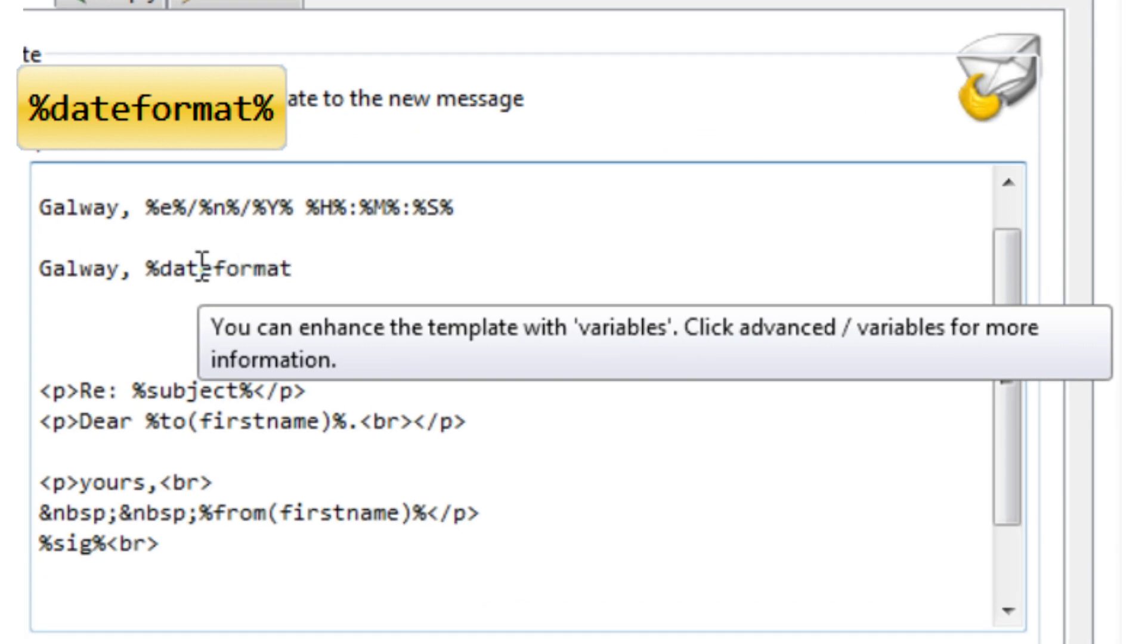
{"action": "type", "text": "(e/n/Y"}
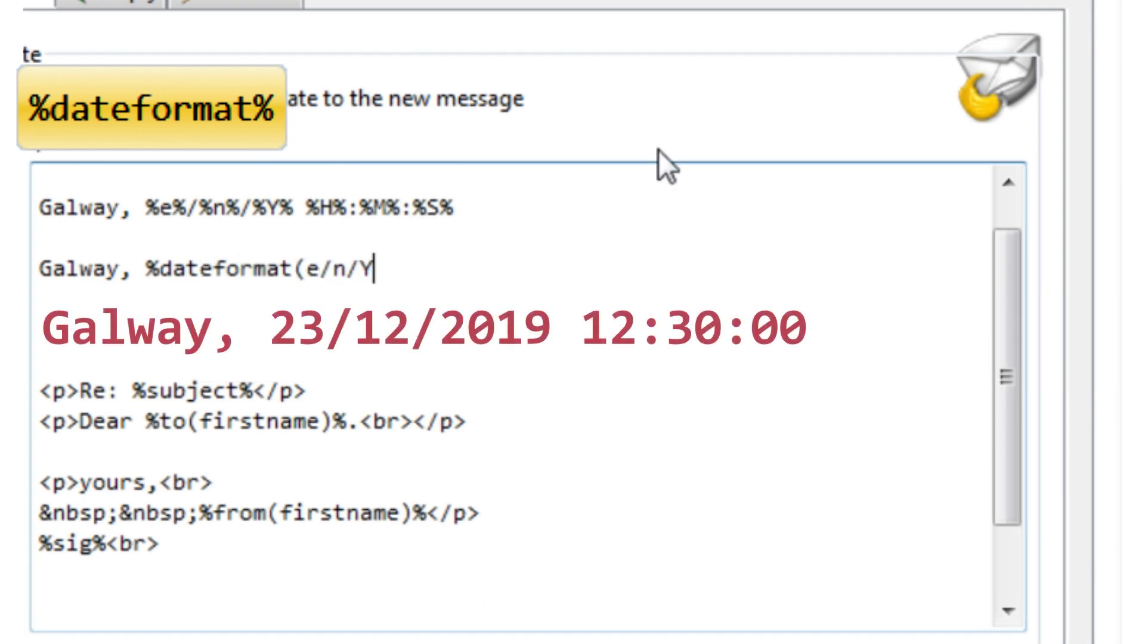
{"action": "type", "text": " H:M:S)%"}
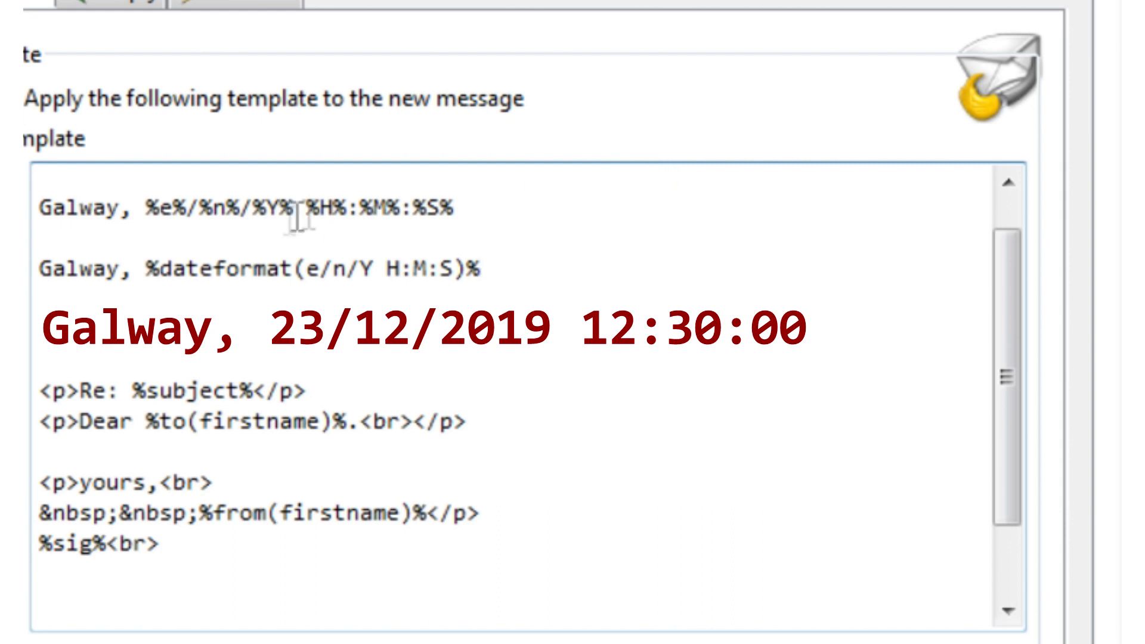
{"action": "left_click", "coordinate": [482, 205]}
{"action": "key", "text": "shift+Home"}
{"action": "key", "text": "Delete"}
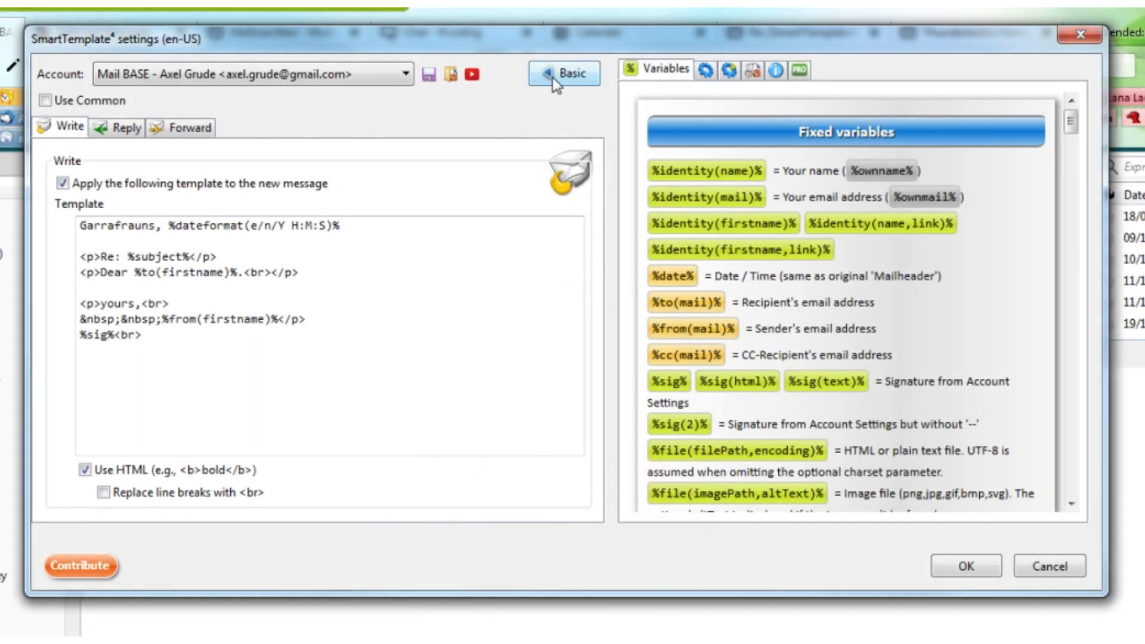
Step: From the About tab, open and scroll the SmartTemplate4 2.0 change log dated 23/12/2018
{"action": "left_click", "coordinate": [775, 71]}
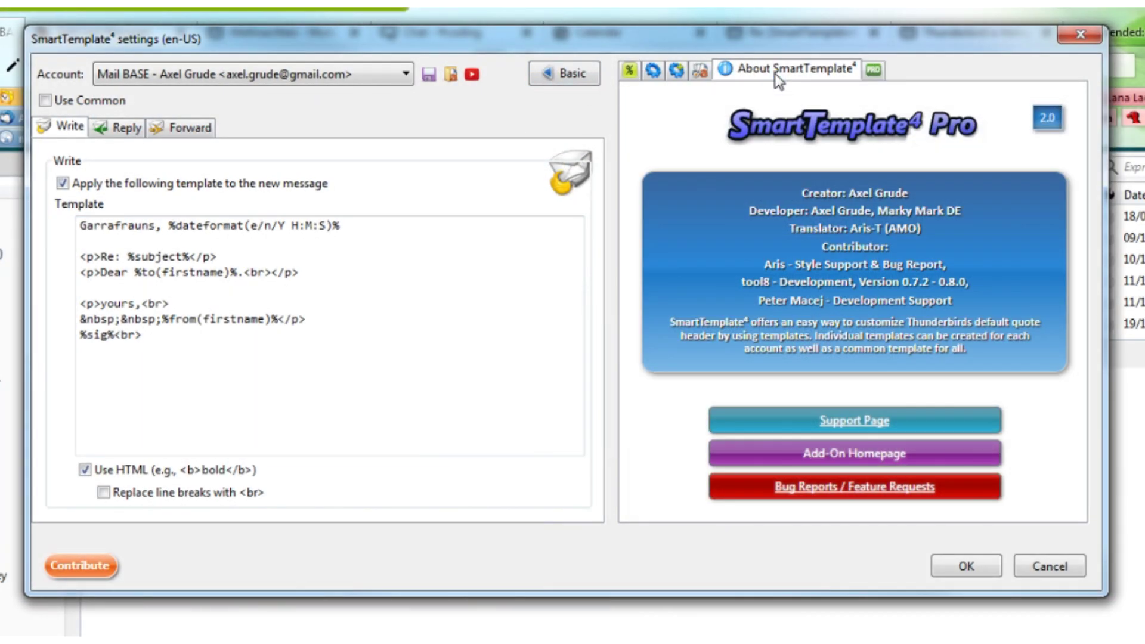
{"action": "left_click", "coordinate": [1049, 131]}
{"action": "left_click", "coordinate": [545, 342]}
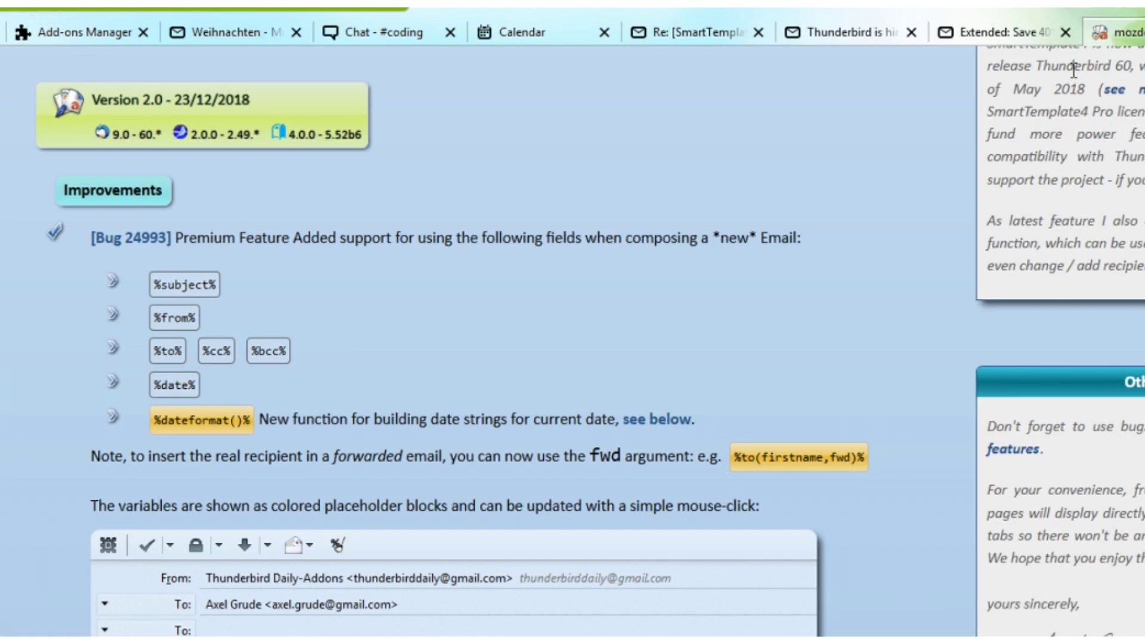
{"action": "scroll", "coordinate": [1073, 70], "scroll_direction": "down", "scroll_amount": 12}
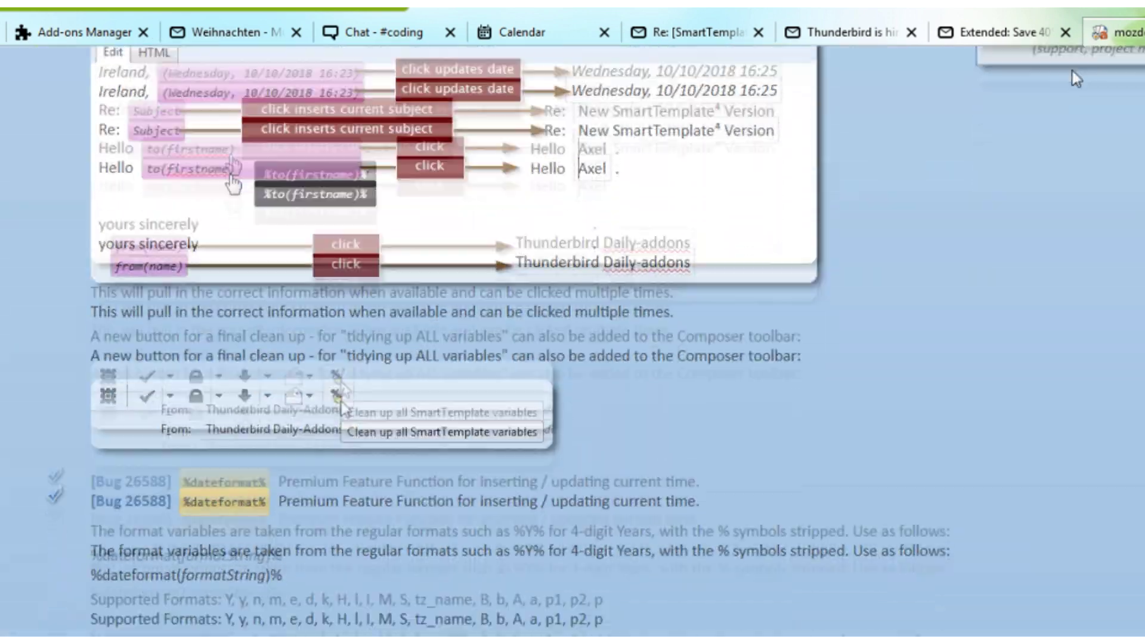